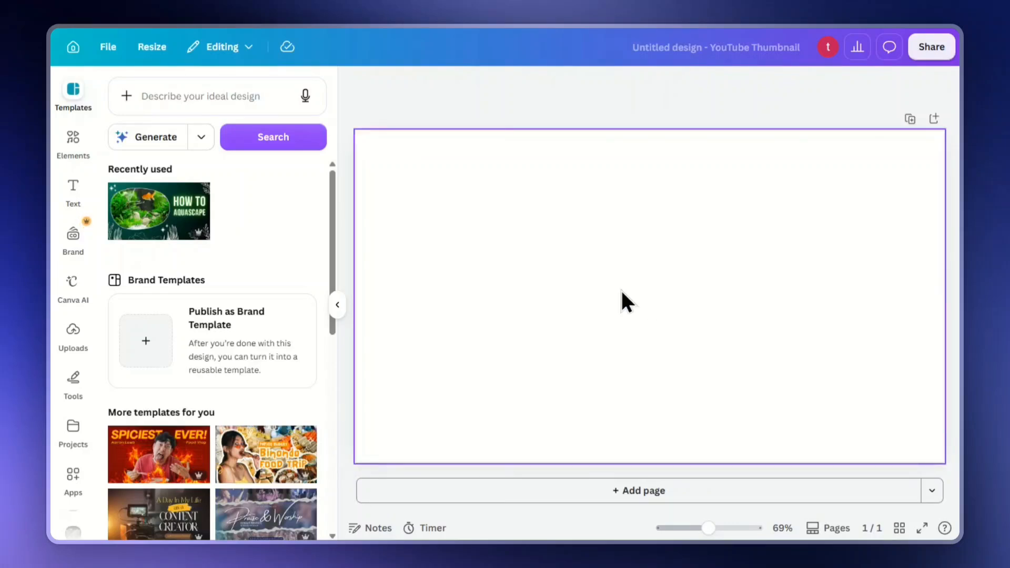
Find the Map video app by searching the available apps for "map" and open it.
scroll(333, 248, down, 3)
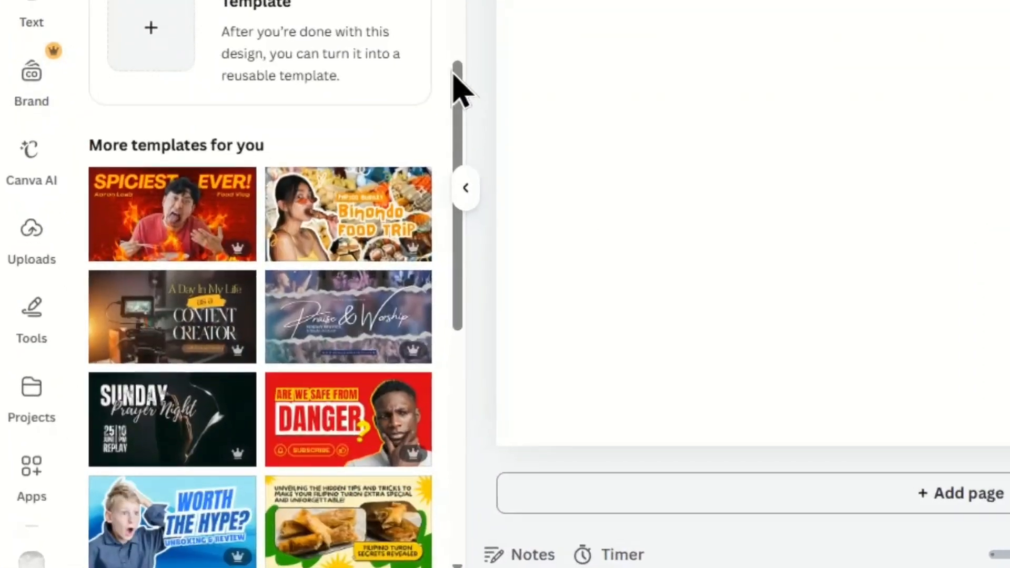
scroll(460, 87, up, 4)
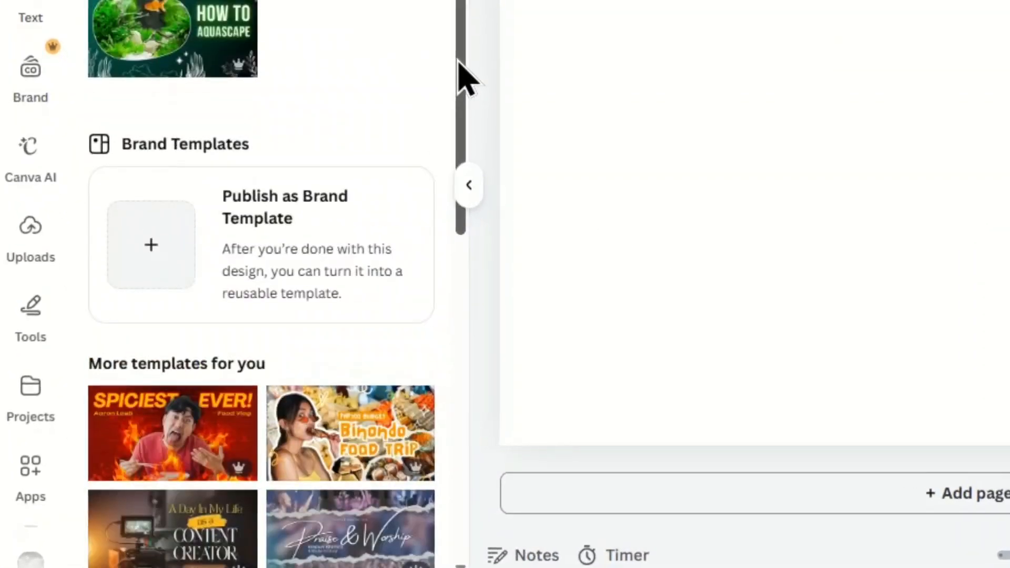
click(31, 489)
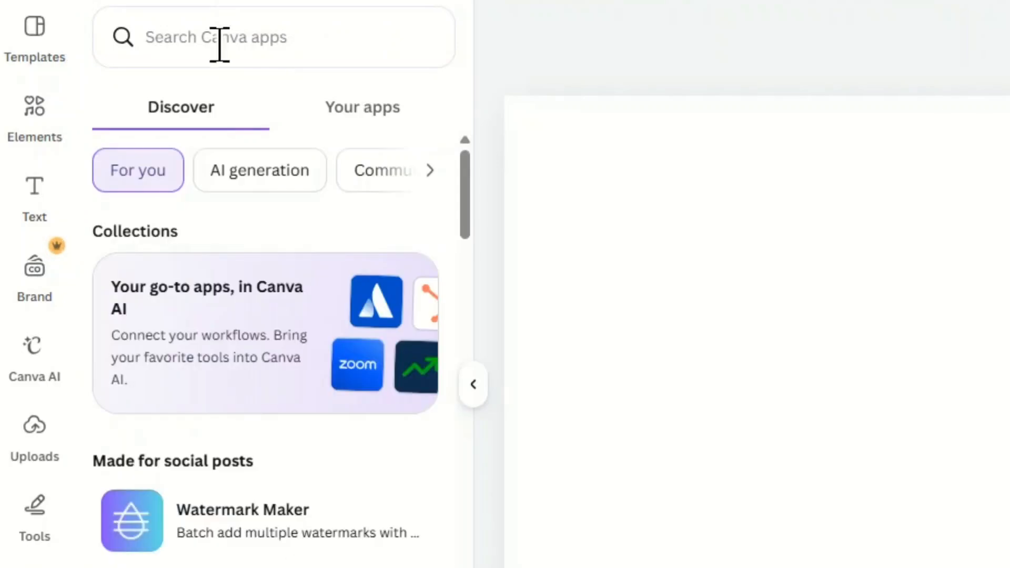
click(218, 39)
text(map)
key(Return)
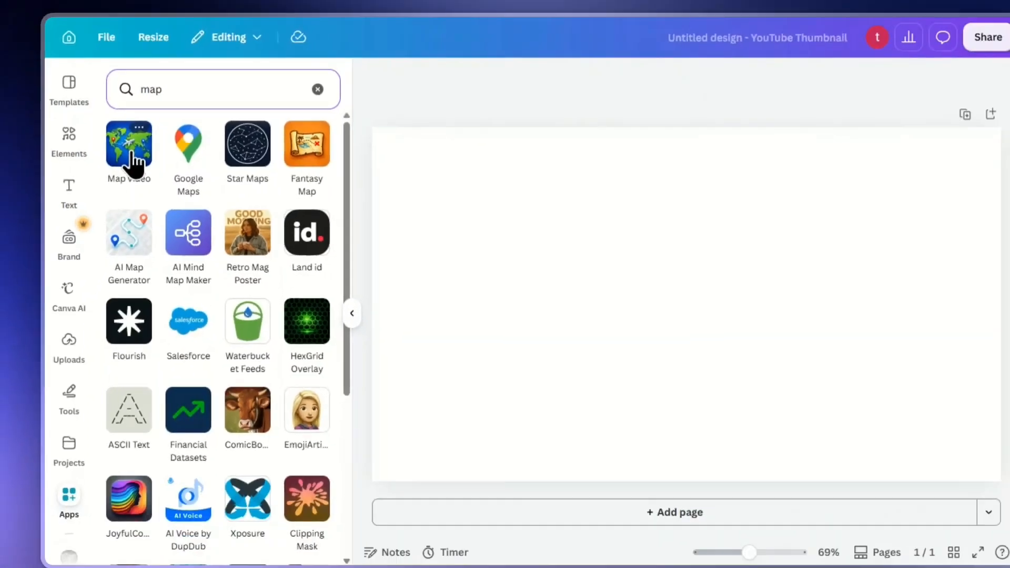
click(131, 137)
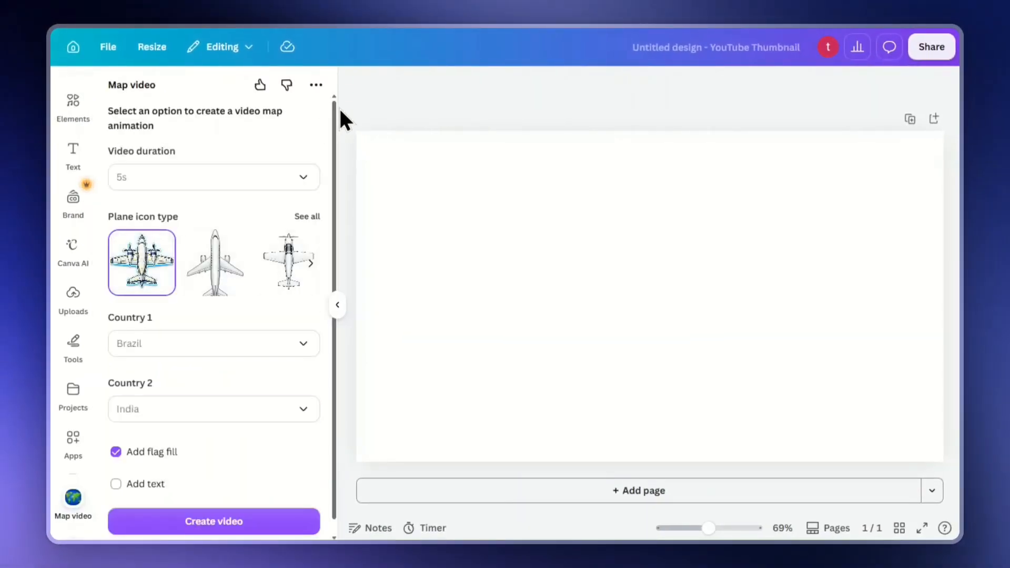
Set the map video's duration to 10s and choose the white jet airliner as the plane icon.
scroll(326, 158, down, 1)
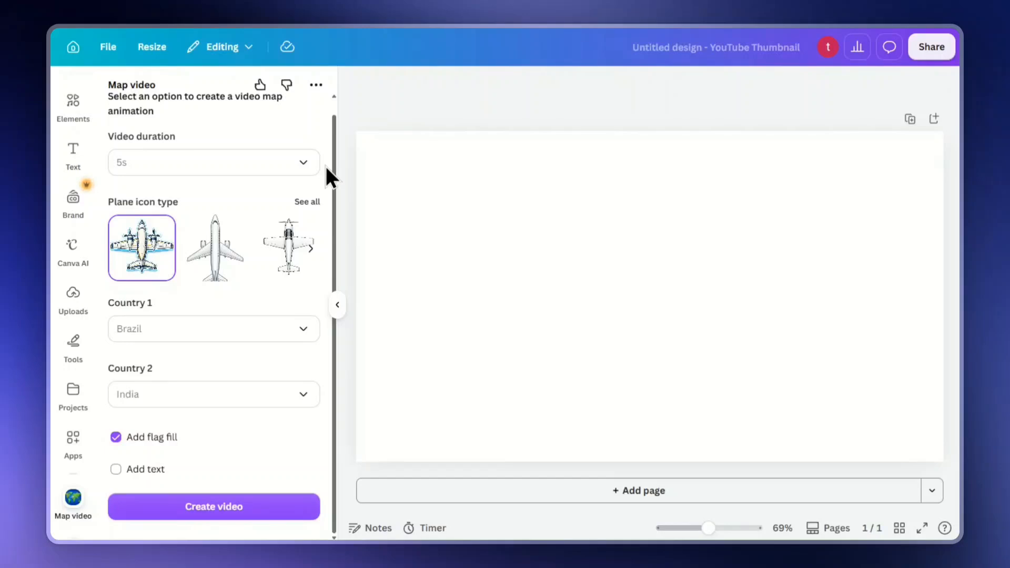
scroll(327, 167, up, 1)
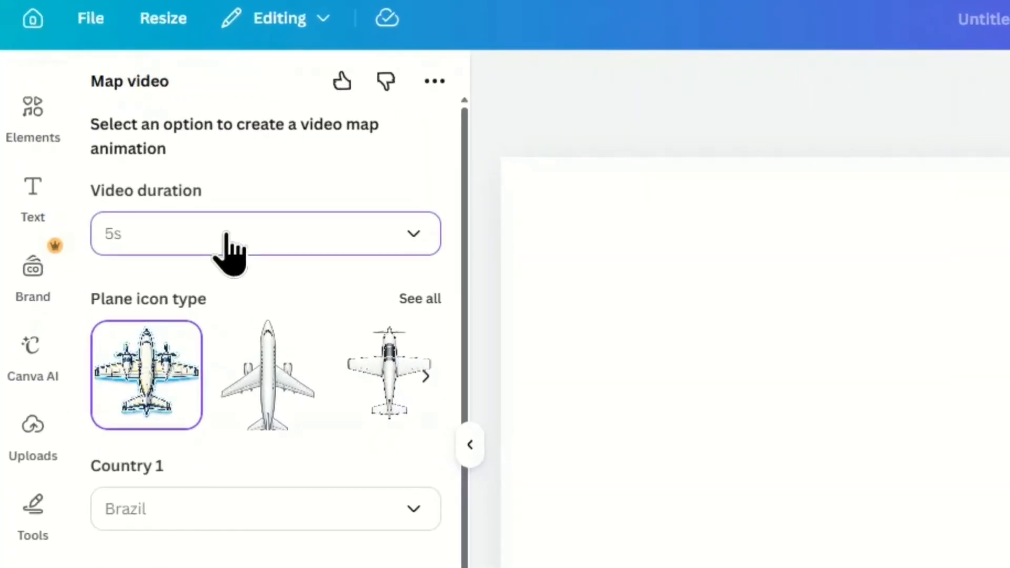
click(190, 177)
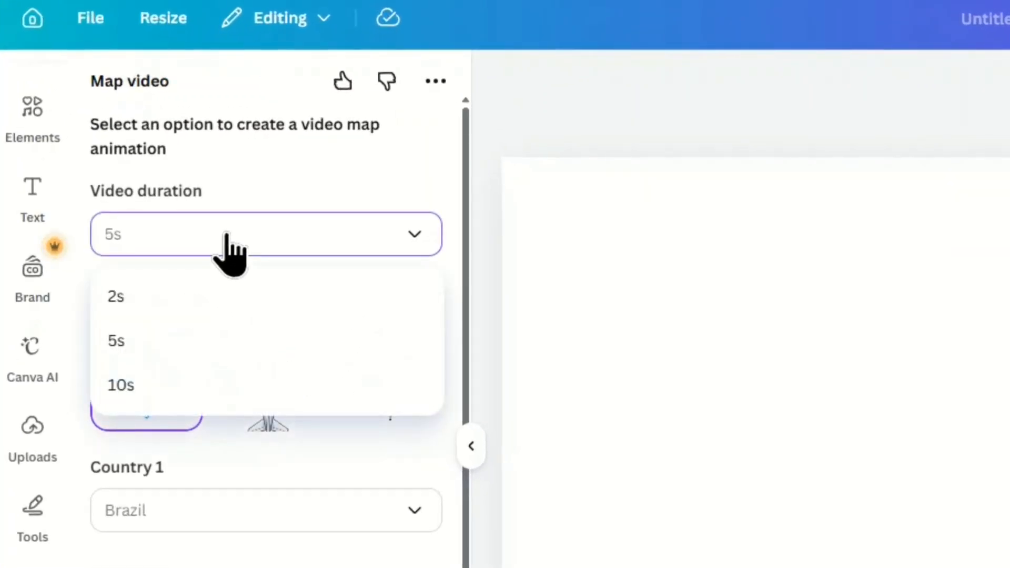
click(181, 387)
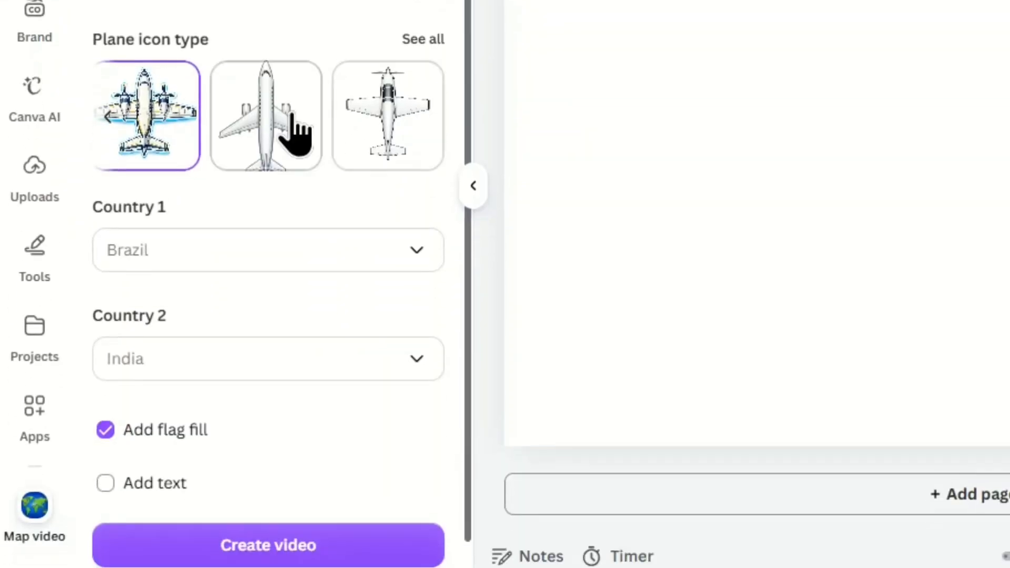
click(291, 362)
Set Country 1 to United Kingdom and Country 2 to Australia for the flight route.
click(424, 258)
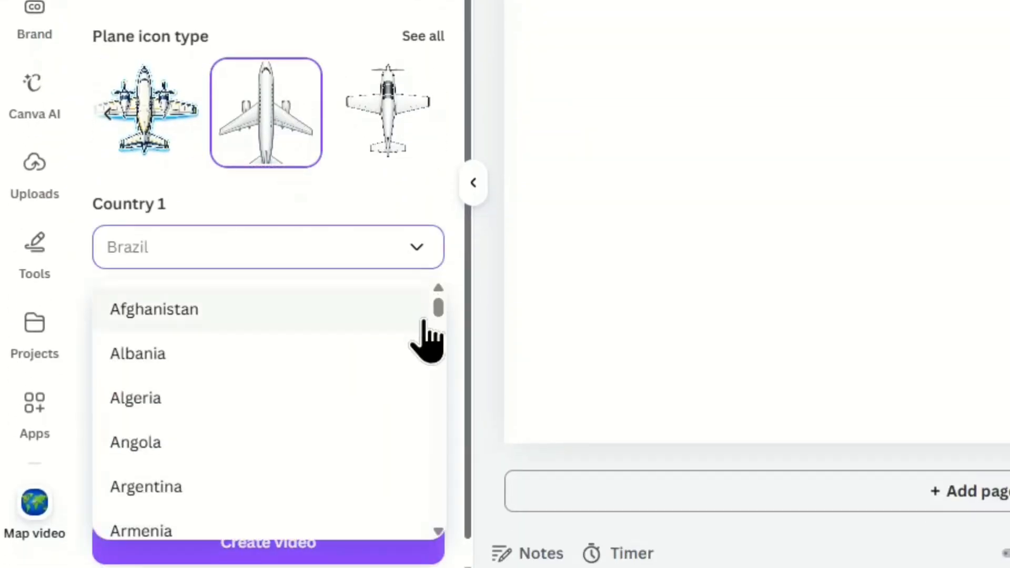
drag(440, 313, 435, 519)
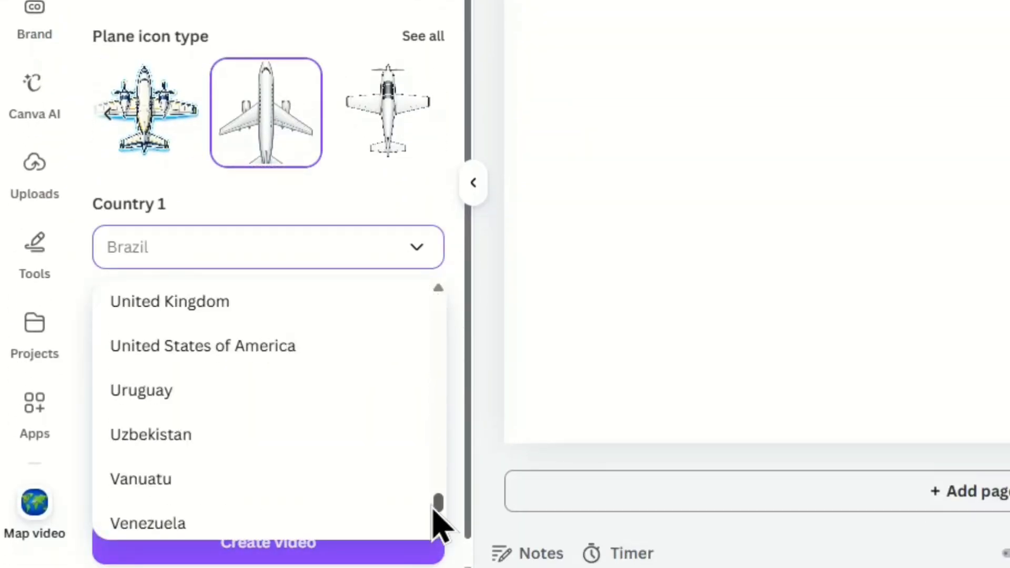
click(221, 300)
click(244, 360)
drag(439, 92, 440, 113)
scroll(327, 165, up, 5)
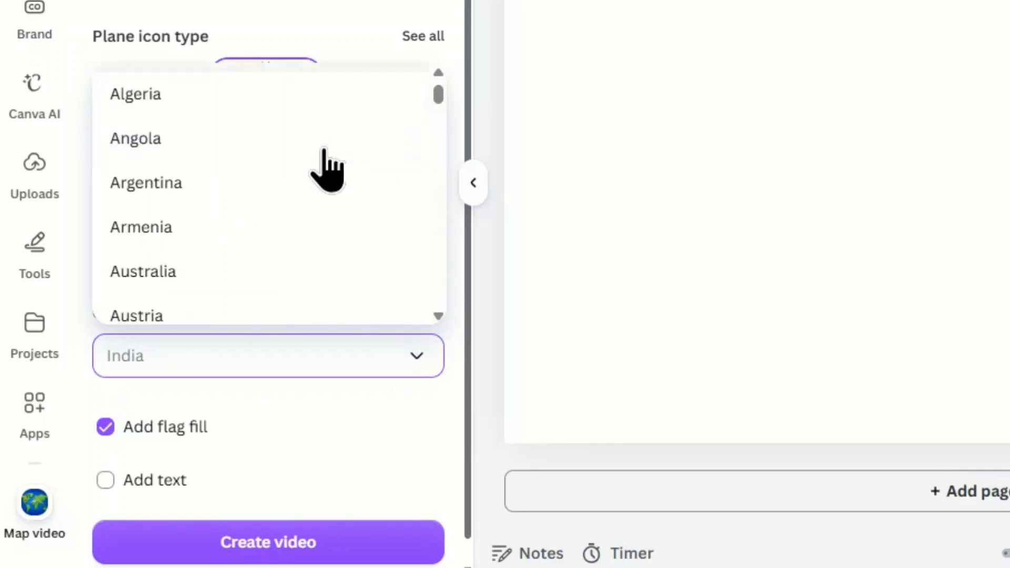
click(216, 250)
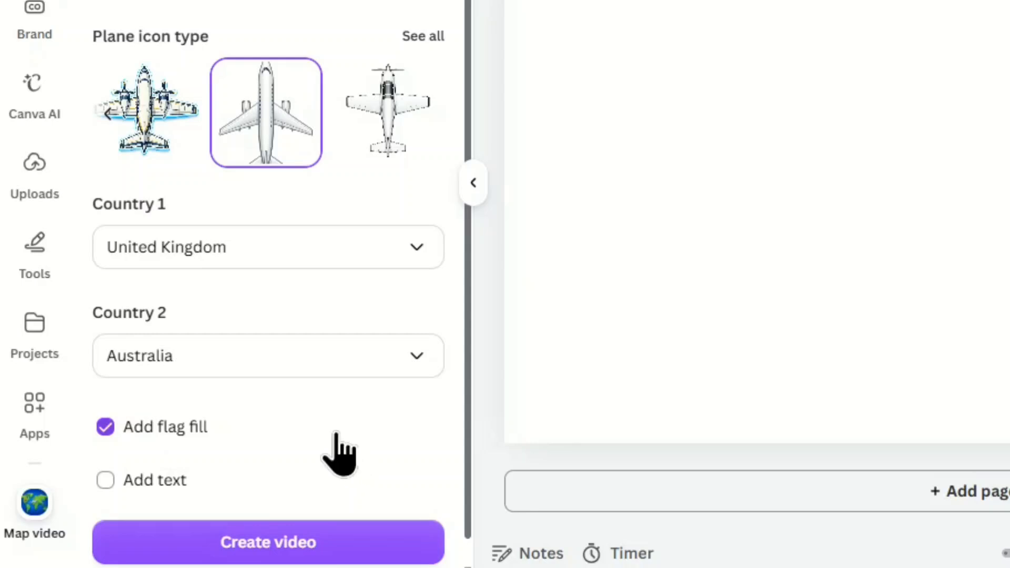
Generate the map video with flag fill enabled and no text, and add it to the design.
click(110, 481)
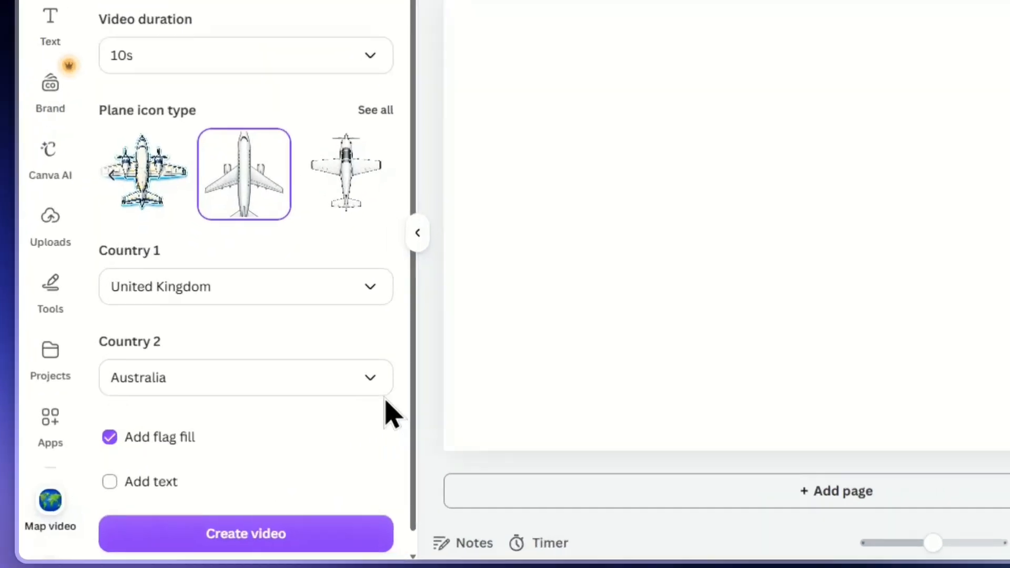
click(304, 344)
click(418, 247)
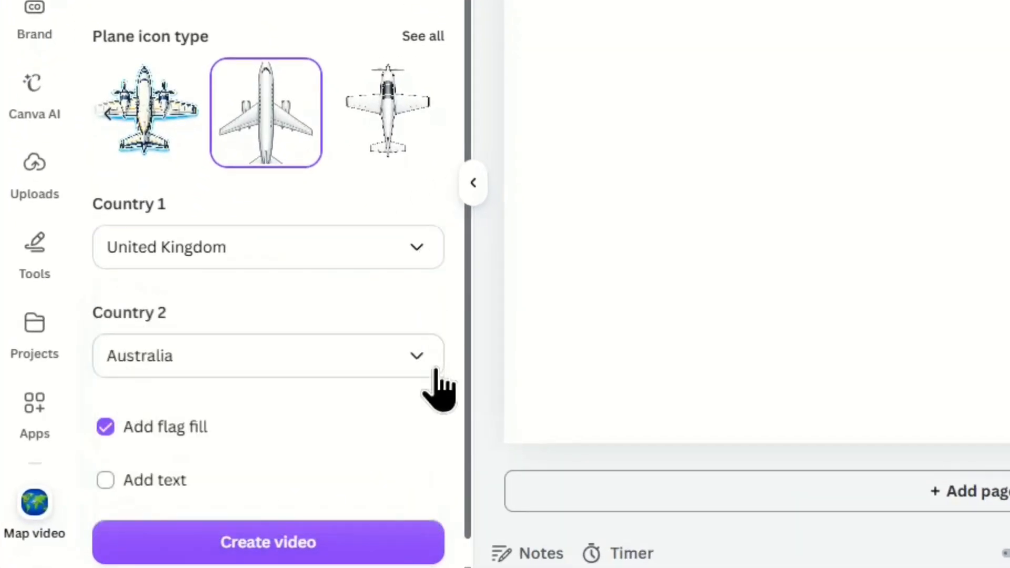
scroll(394, 498, down, 1)
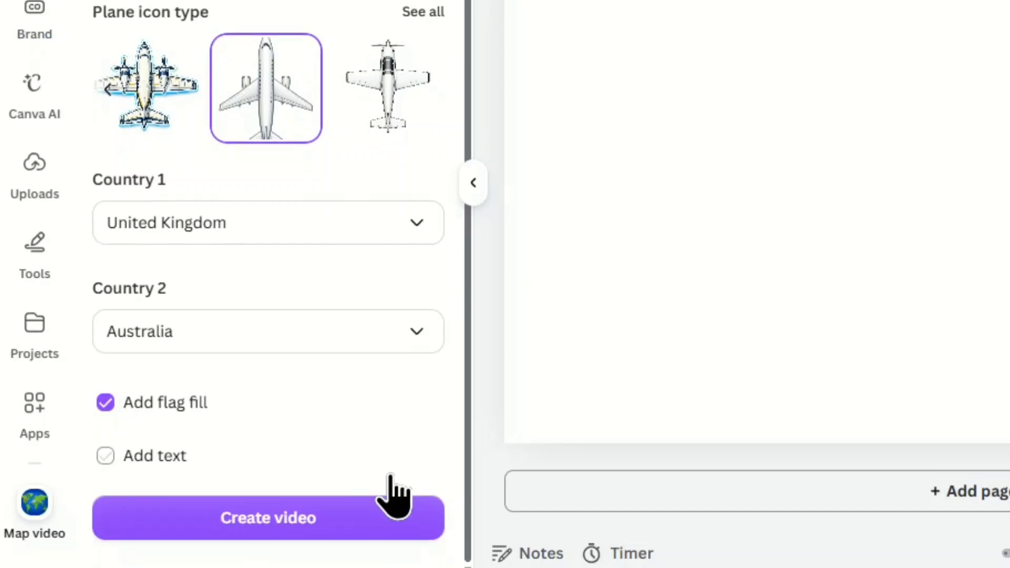
click(292, 521)
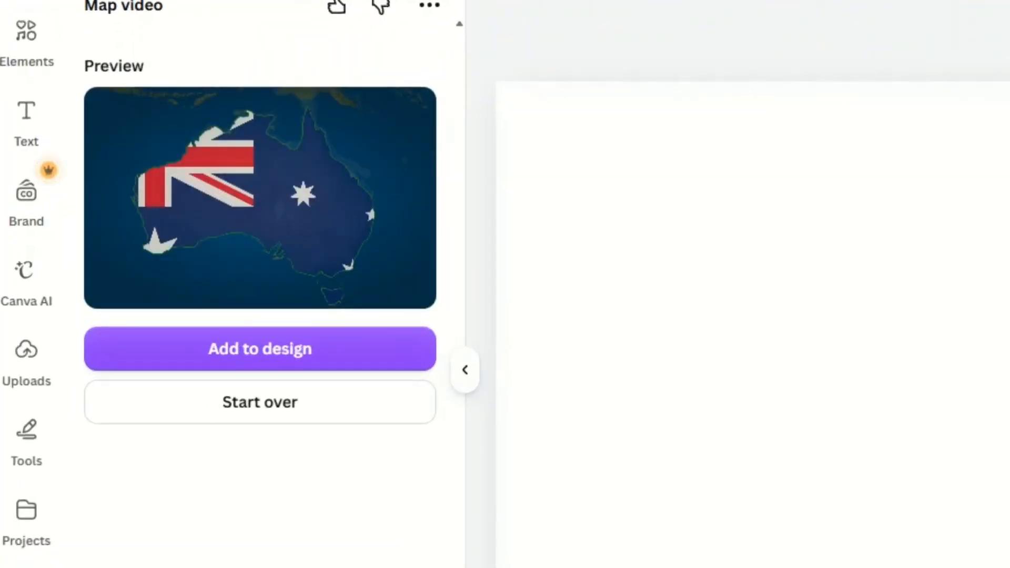
click(366, 351)
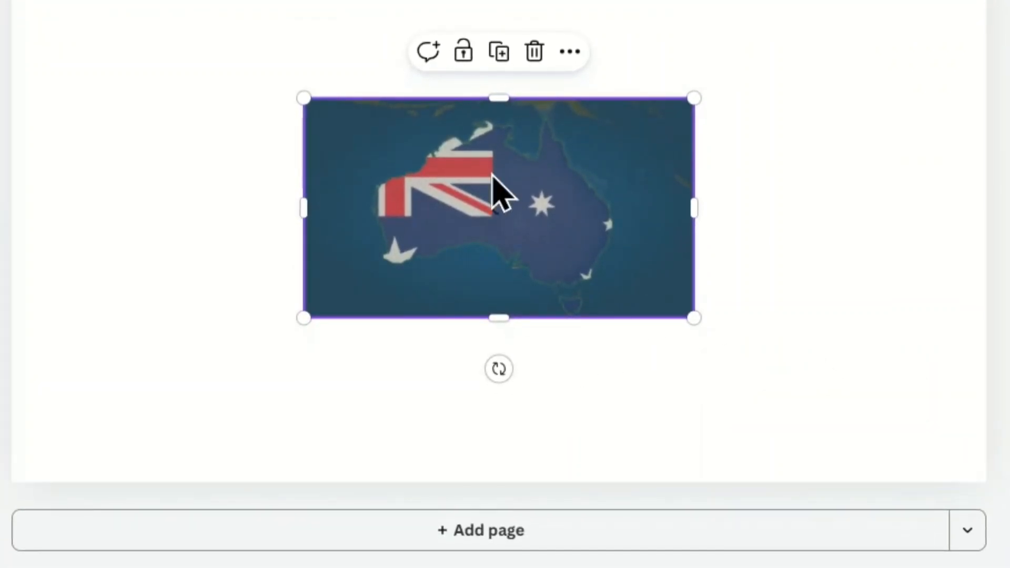
Set the added map video as the page background and play it.
right_click(520, 186)
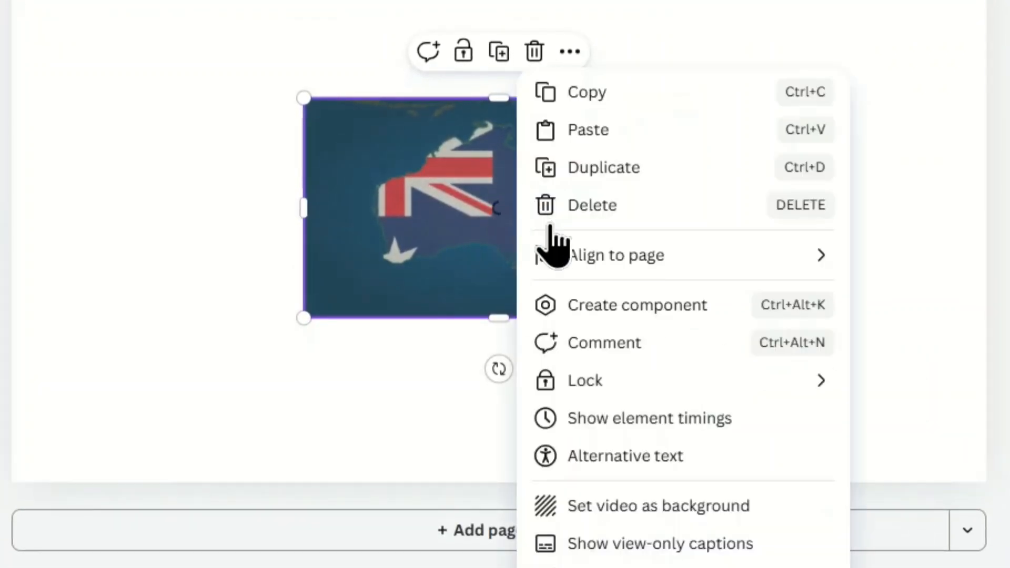
click(626, 507)
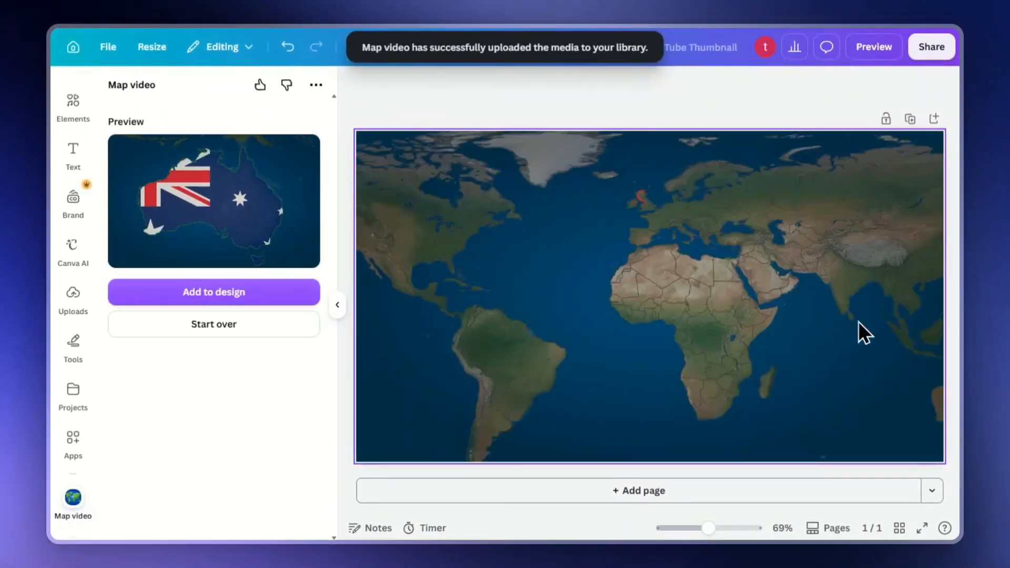
click(674, 320)
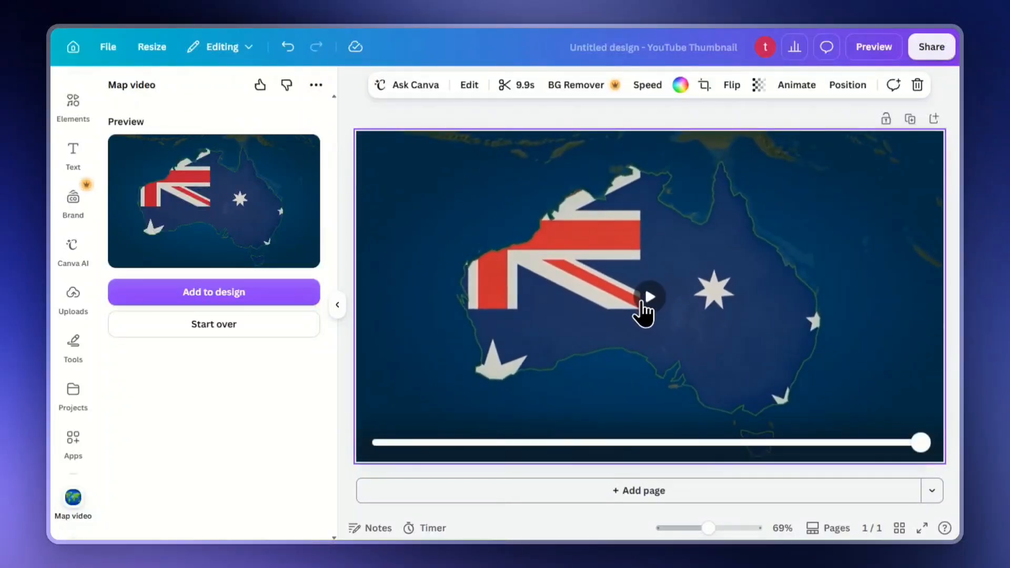
click(648, 299)
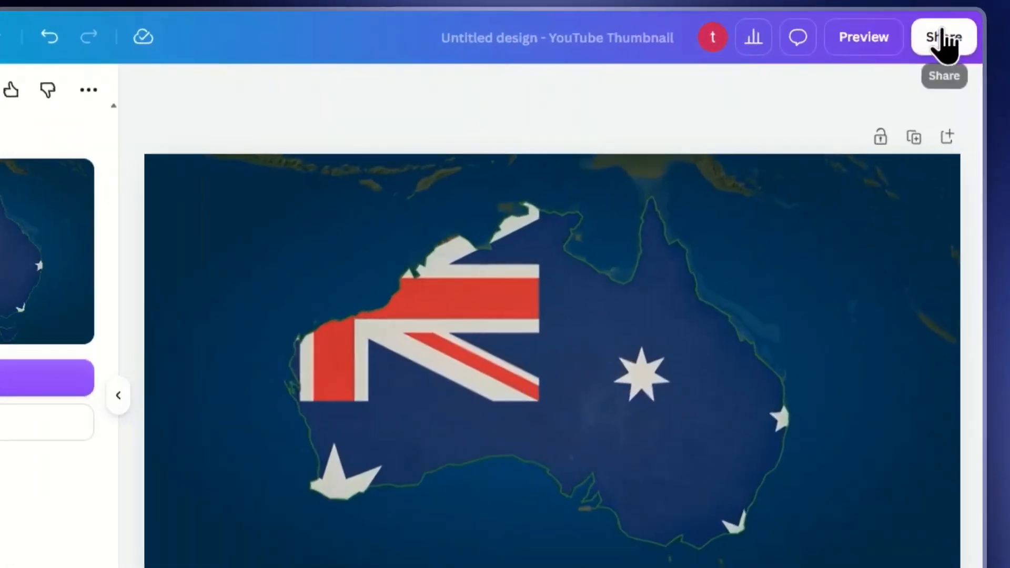
Download the design as an MP4 video at 720p quality.
click(931, 47)
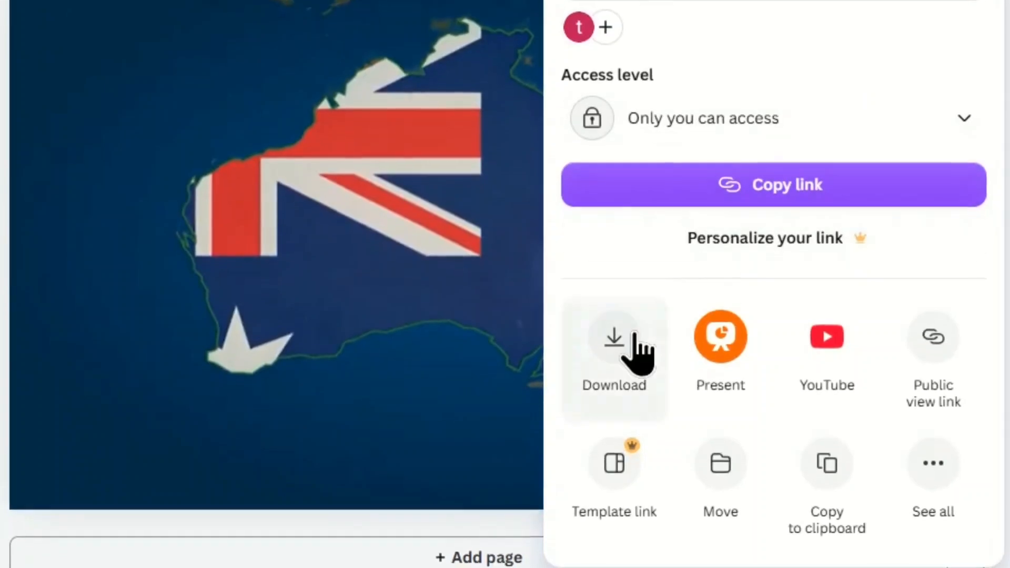
click(618, 429)
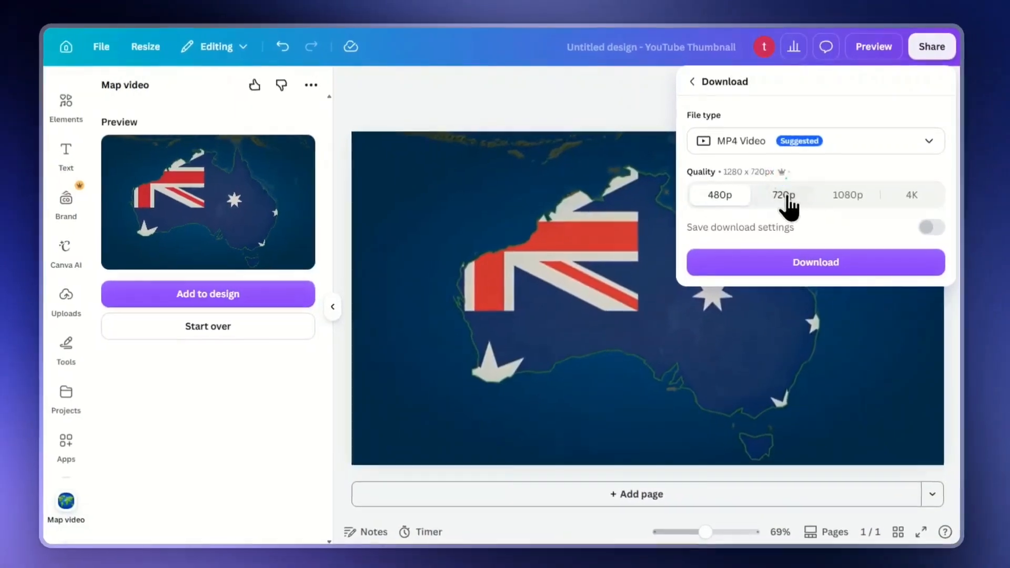
click(838, 197)
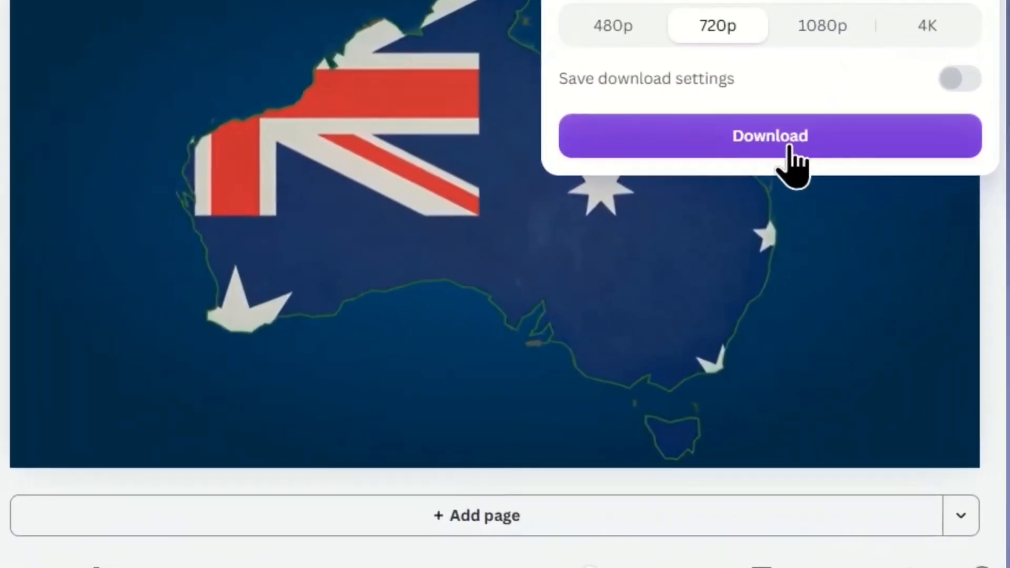
click(830, 265)
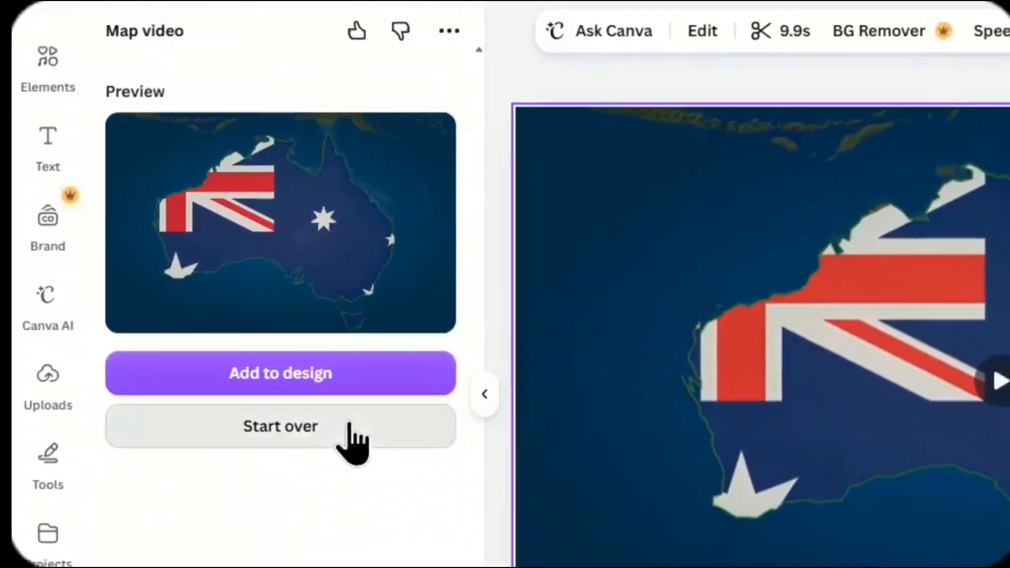
Start a new map video from Albania to Bahamas with the twin-propeller plane icon.
click(348, 432)
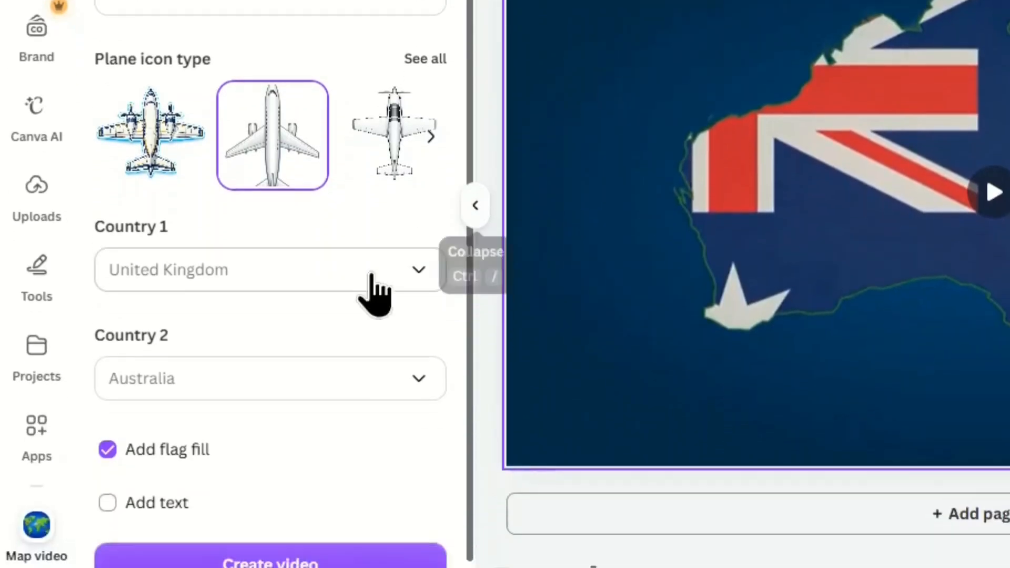
click(398, 226)
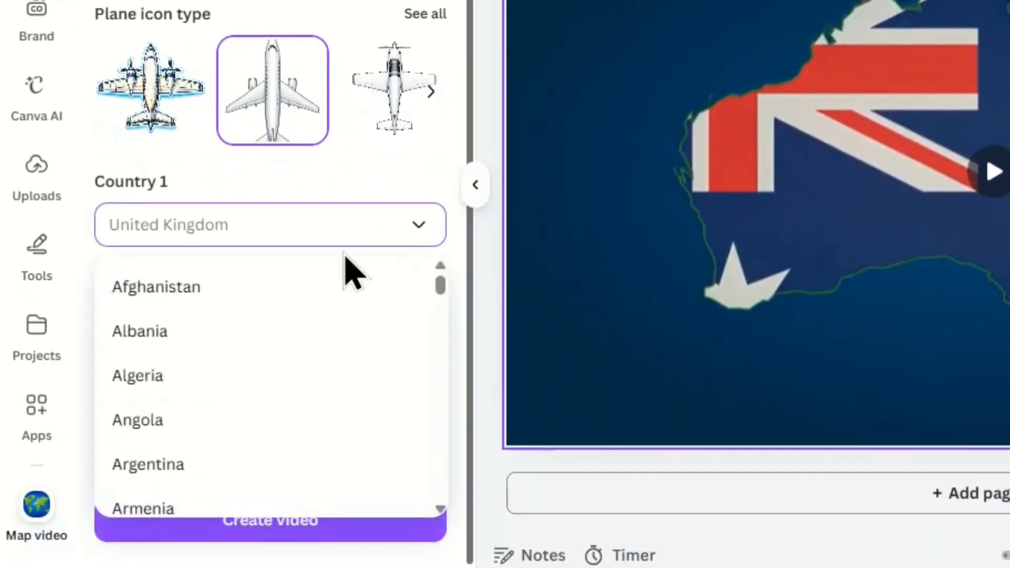
click(238, 331)
click(237, 337)
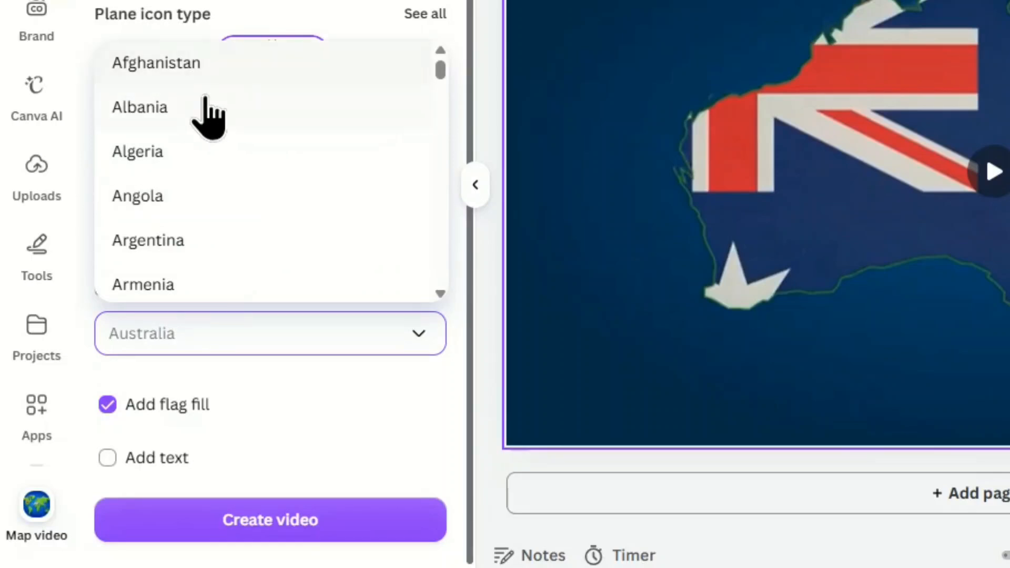
scroll(154, 260, down, 4)
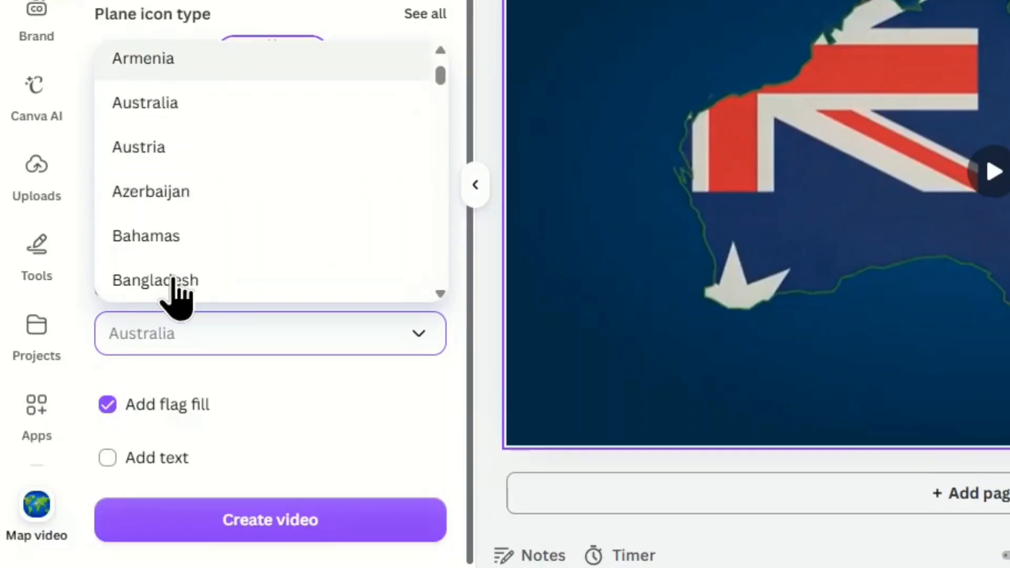
click(205, 236)
click(180, 102)
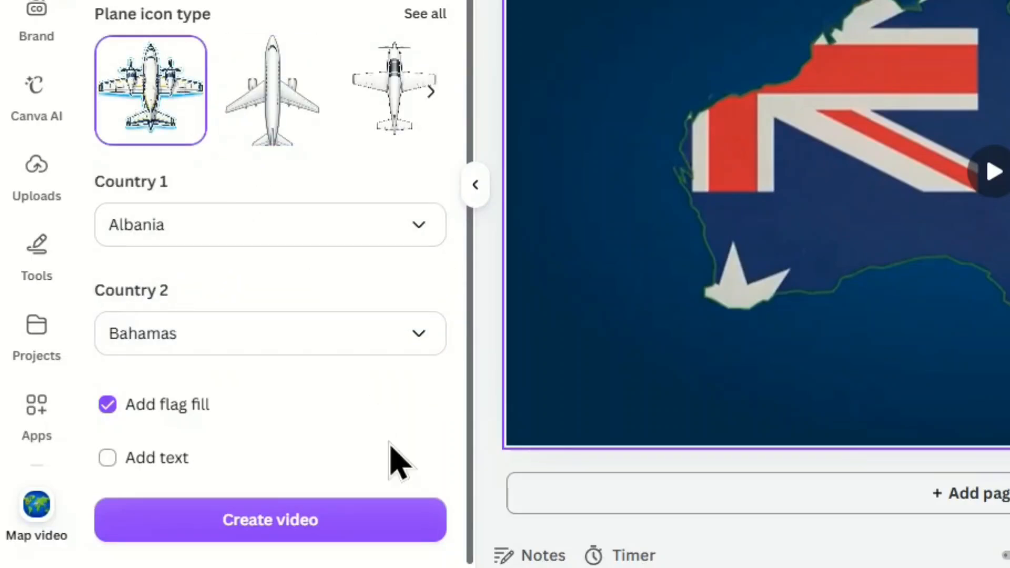
Generate the Albania-to-Bahamas video, add it to the design and replace the page background with it.
click(350, 521)
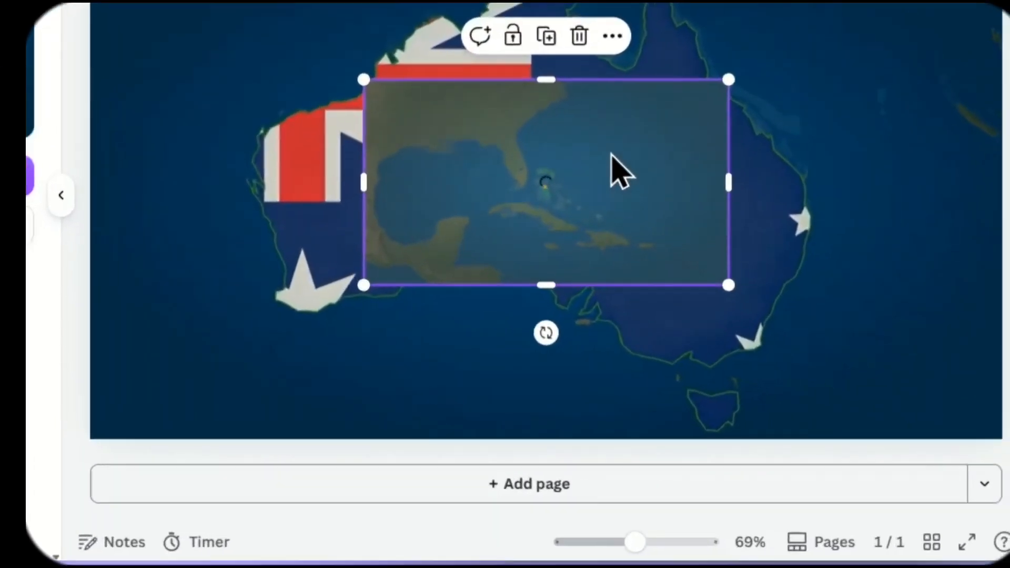
click(612, 36)
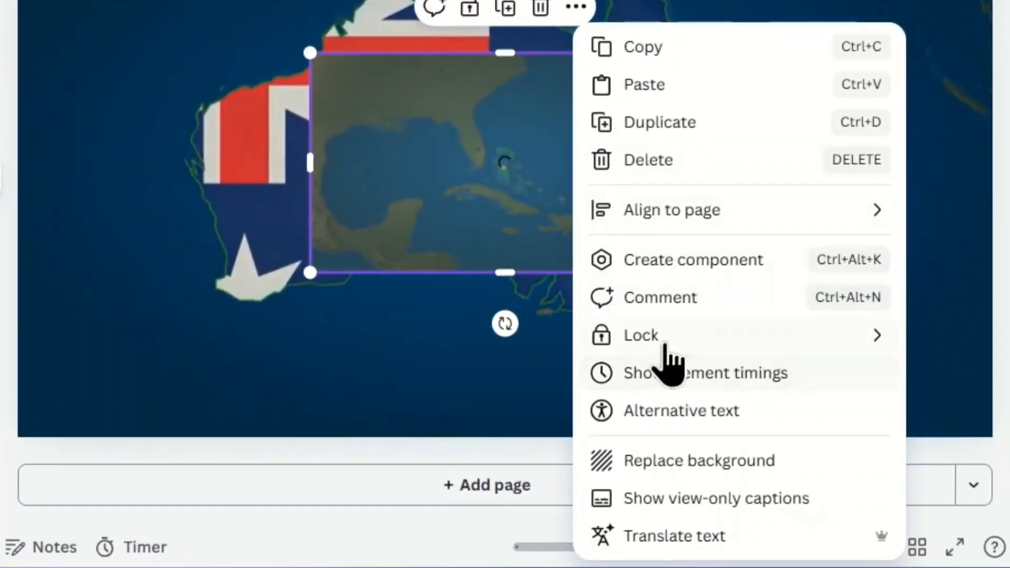
mouse_move(689, 357)
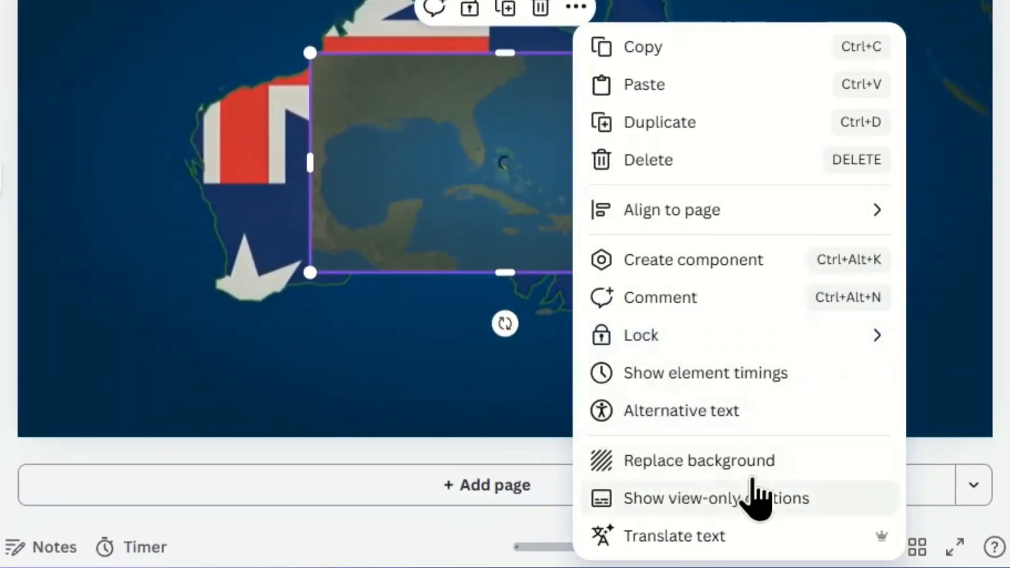
click(756, 462)
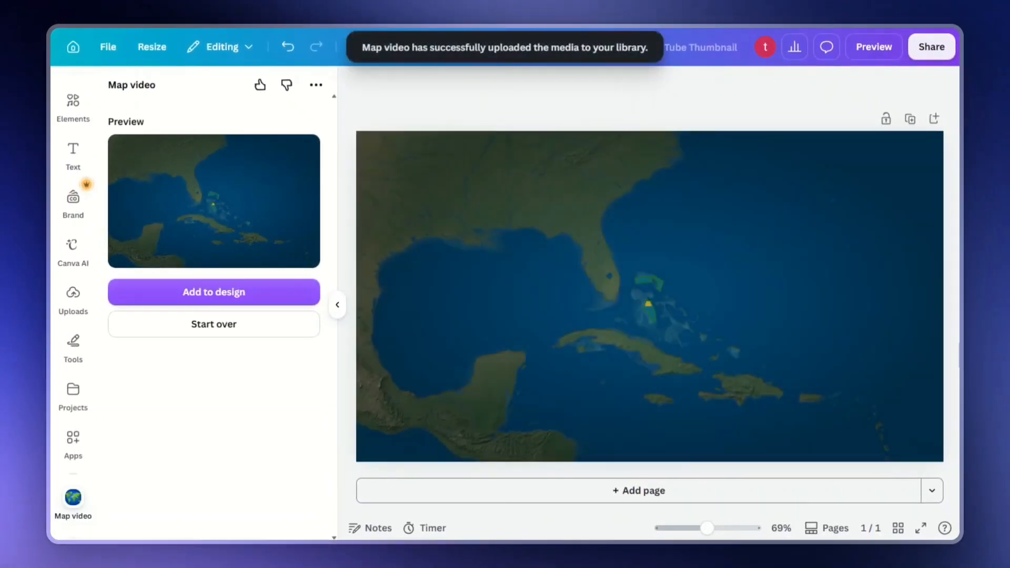
click(629, 290)
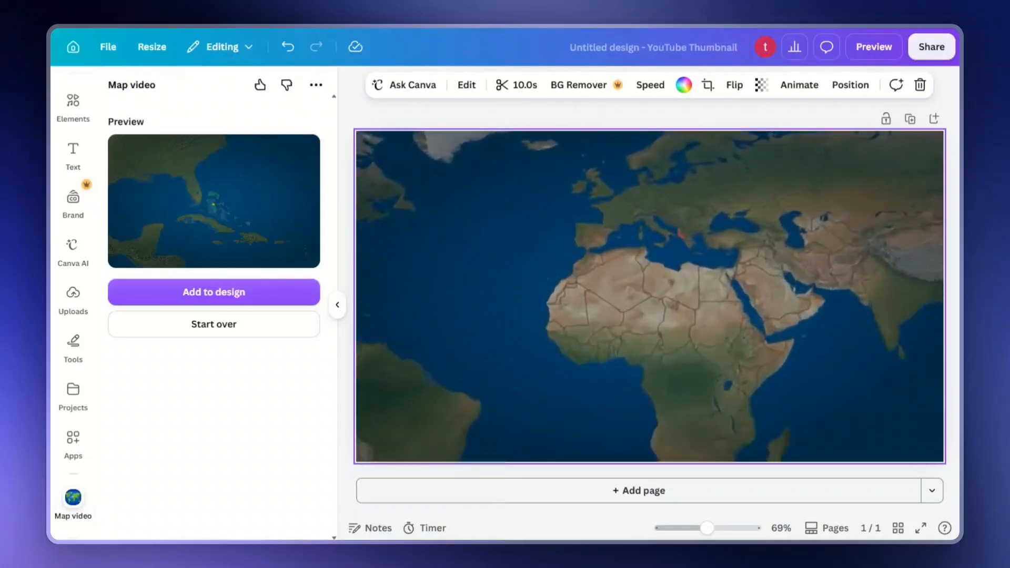